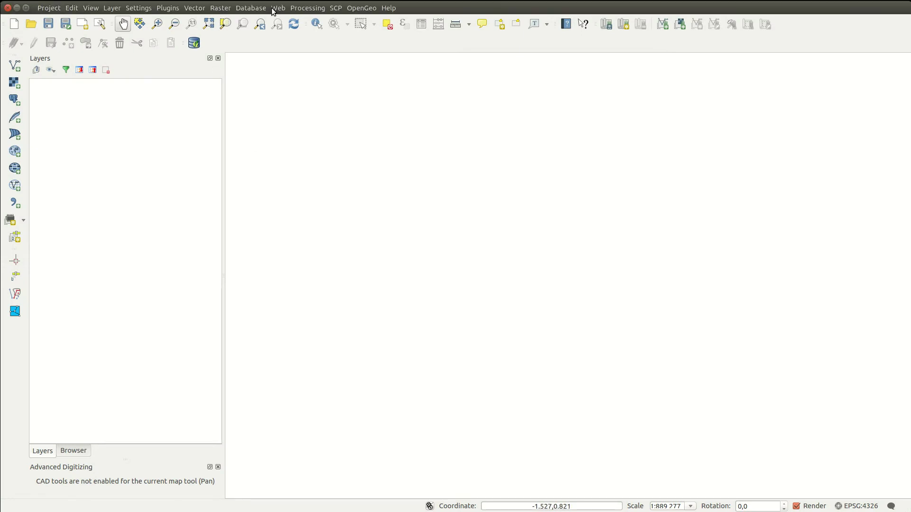
After checking the Web plugin menu, open Settings > Configure Shortcuts and drag the dialog into view.
click(278, 8)
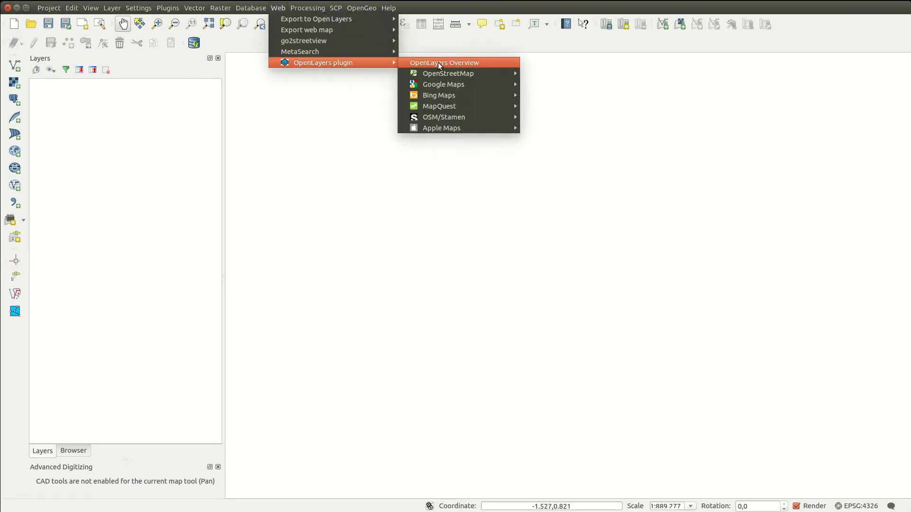
mouse_move(322, 63)
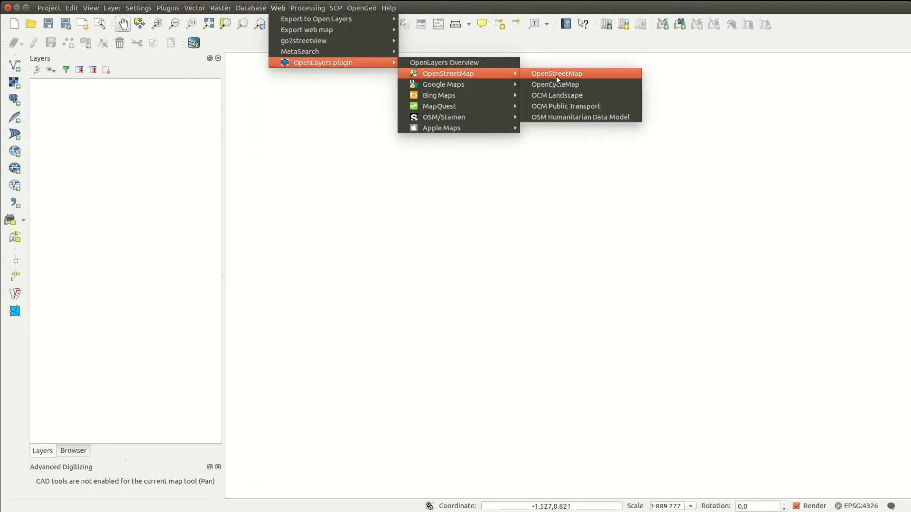
click(556, 74)
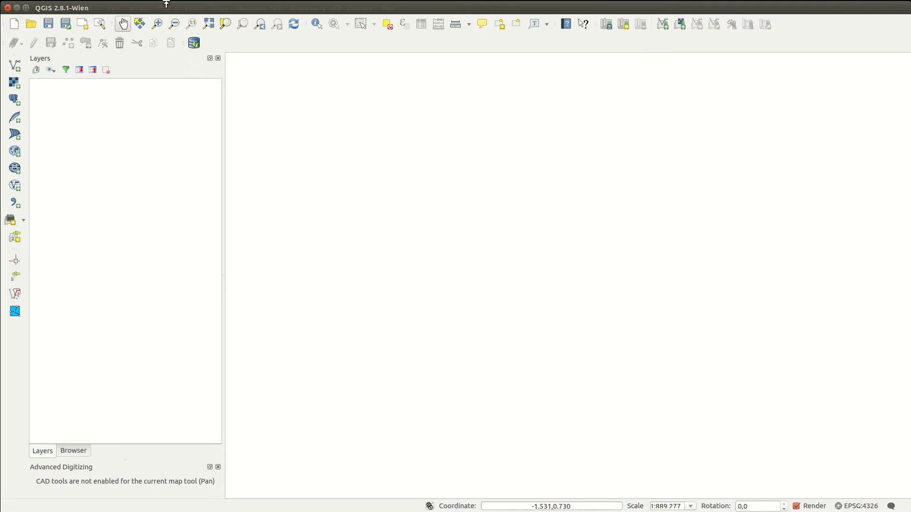
mouse_move(166, 7)
click(138, 8)
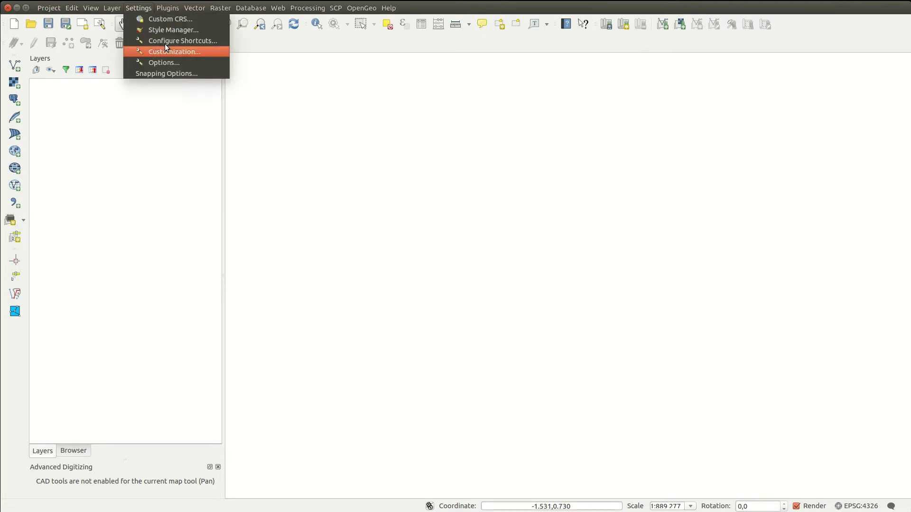
click(202, 42)
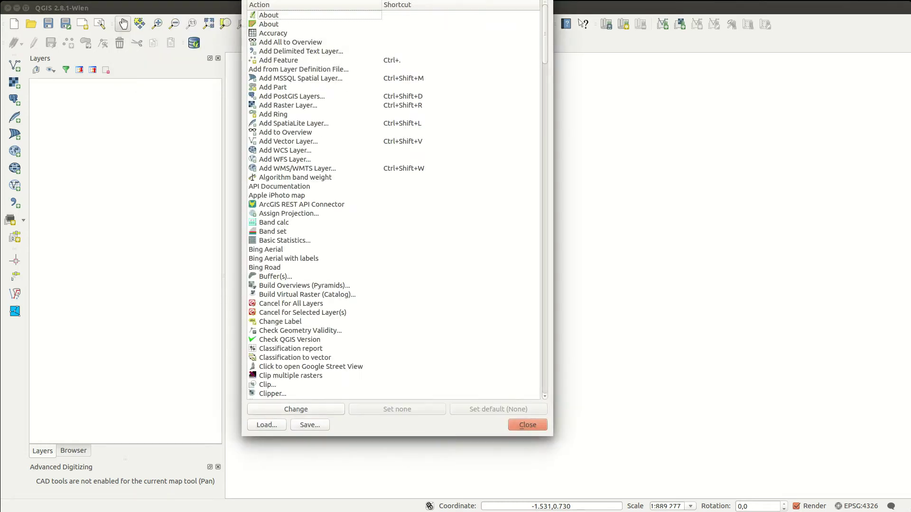
mouse_move(293, 7)
mouse_down()
mouse_move(293, 71)
mouse_move(367, 48)
mouse_up()
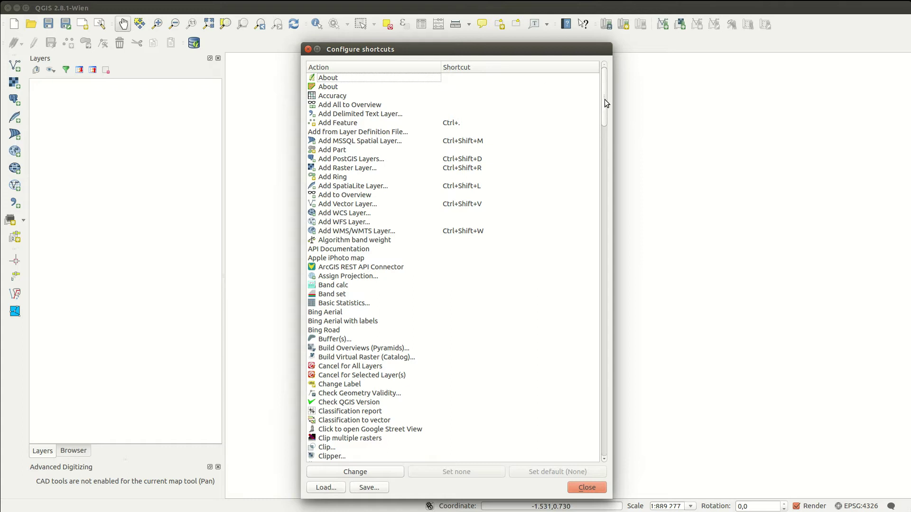
mouse_move(605, 99)
mouse_down()
mouse_move(602, 386)
mouse_move(603, 75)
mouse_up()
Take Ctrl+Shift+L from Add SpatiaLite Layer for Add from Layer Definition File, accepting the conflict.
click(365, 132)
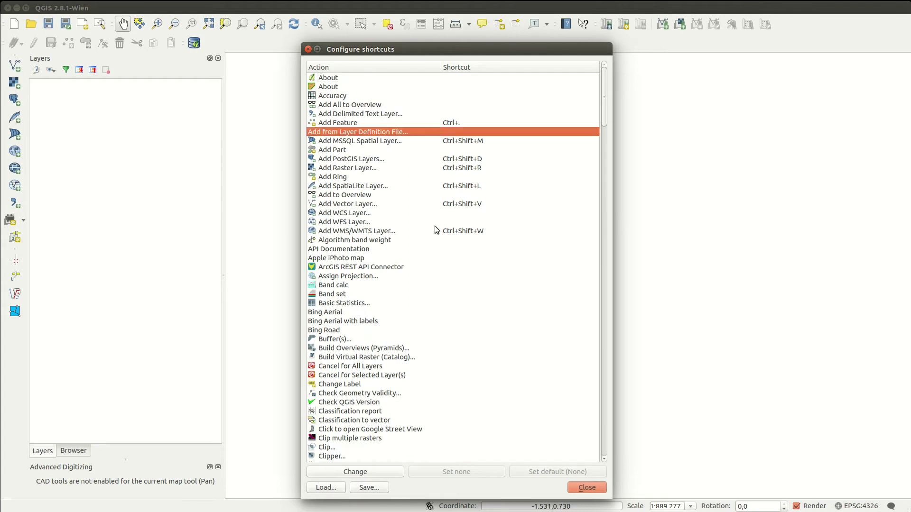
click(474, 187)
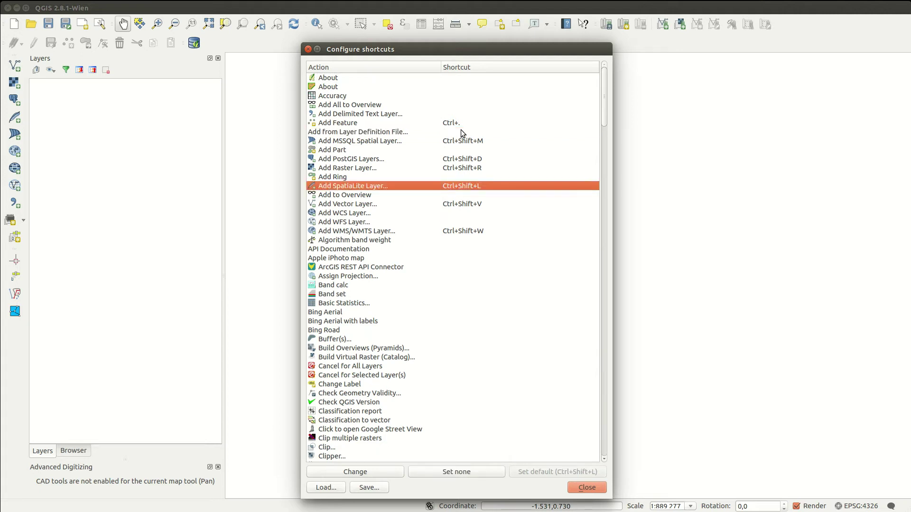
click(463, 132)
click(374, 474)
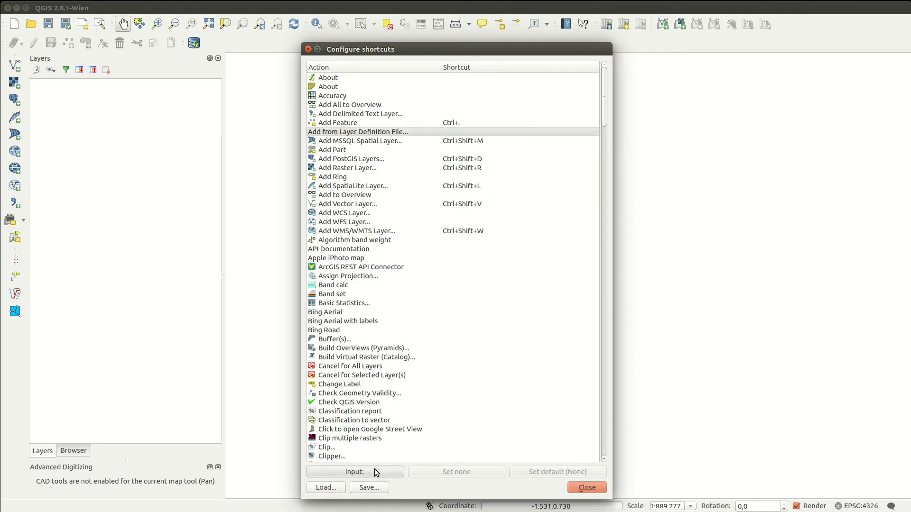
key(ctrl+shift)
key(ctrl+shift+l)
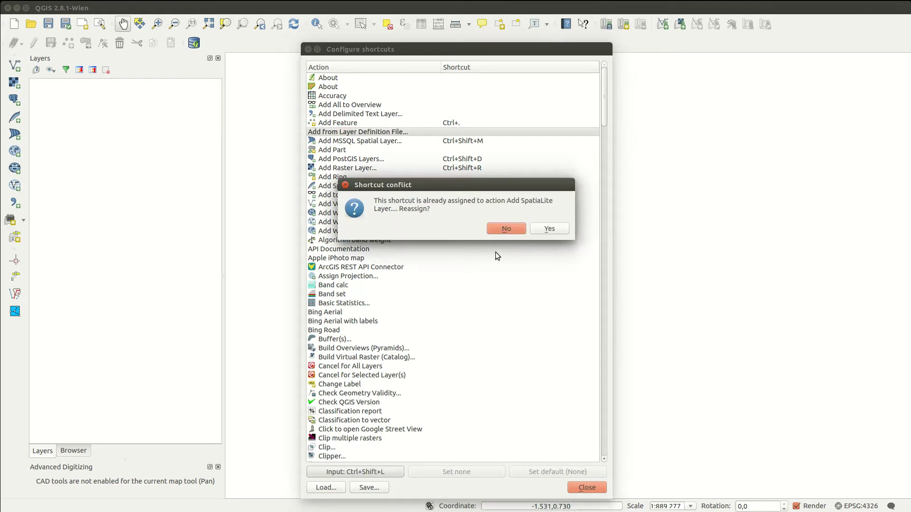
click(548, 228)
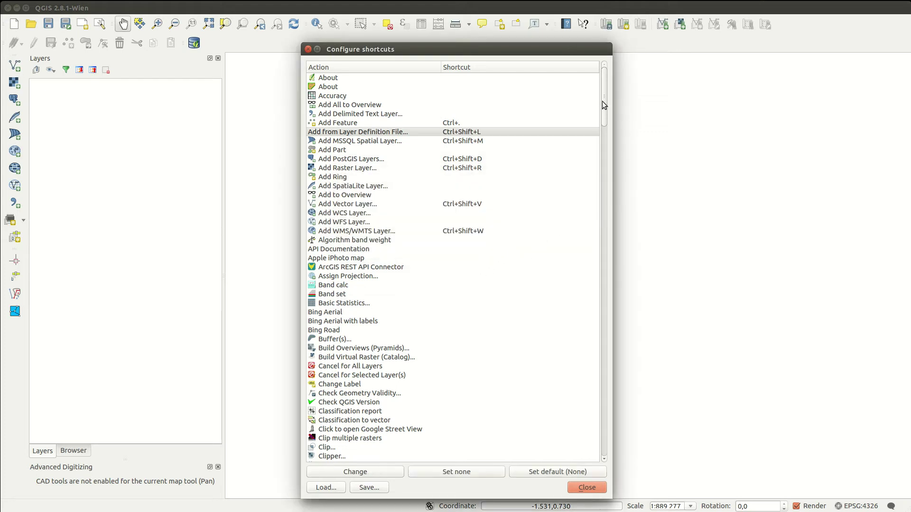
drag(603, 101, 612, 290)
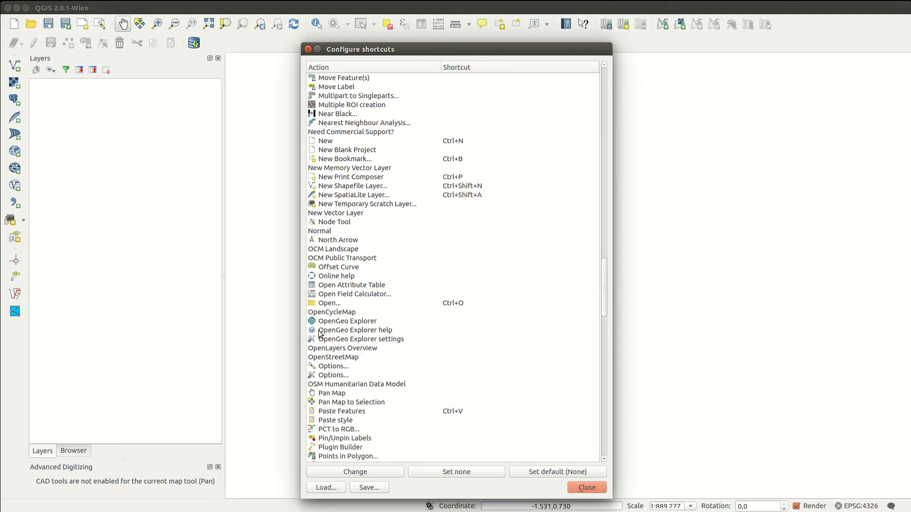
Assign Ctrl+Shift+O to the OpenStreetMap action, then close the shortcut dialog.
click(345, 358)
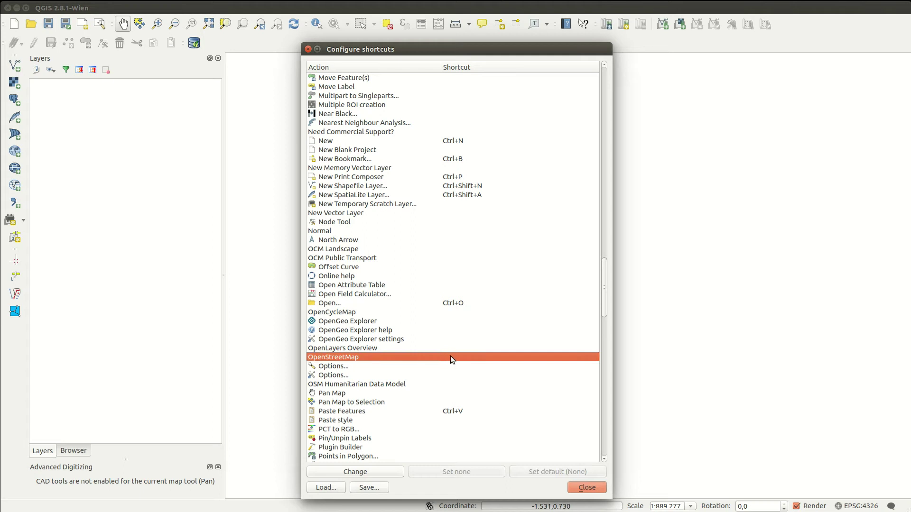
click(369, 472)
key(ctrl+shift+o)
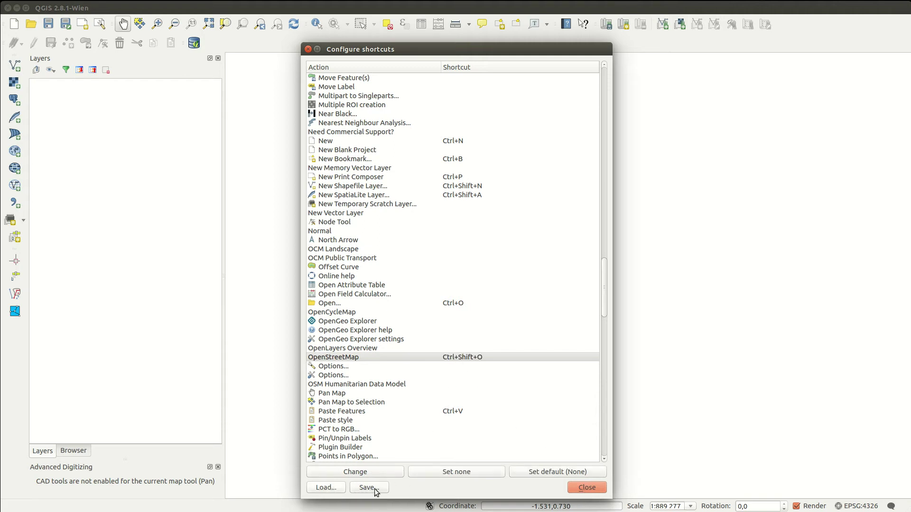
click(588, 489)
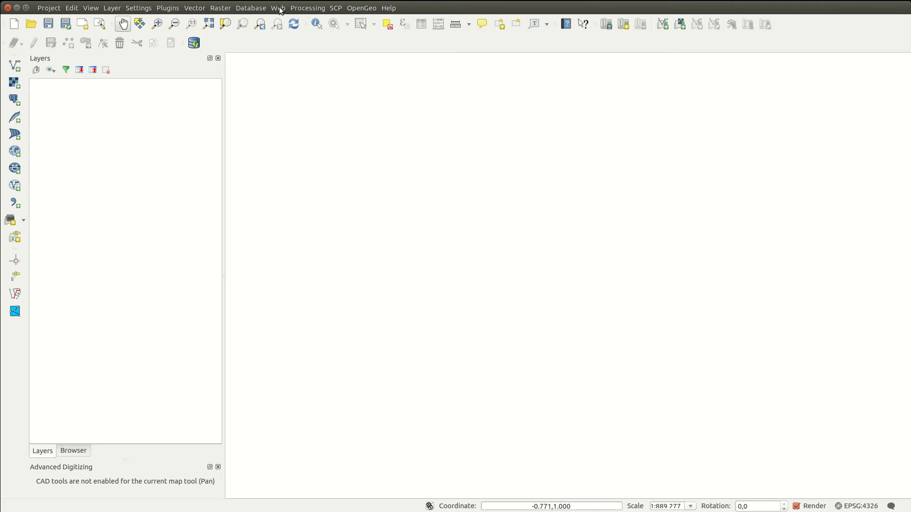
Add the OpenStreetMap basemap and pan the world map to centre on Scandinavia.
click(279, 9)
mouse_move(323, 63)
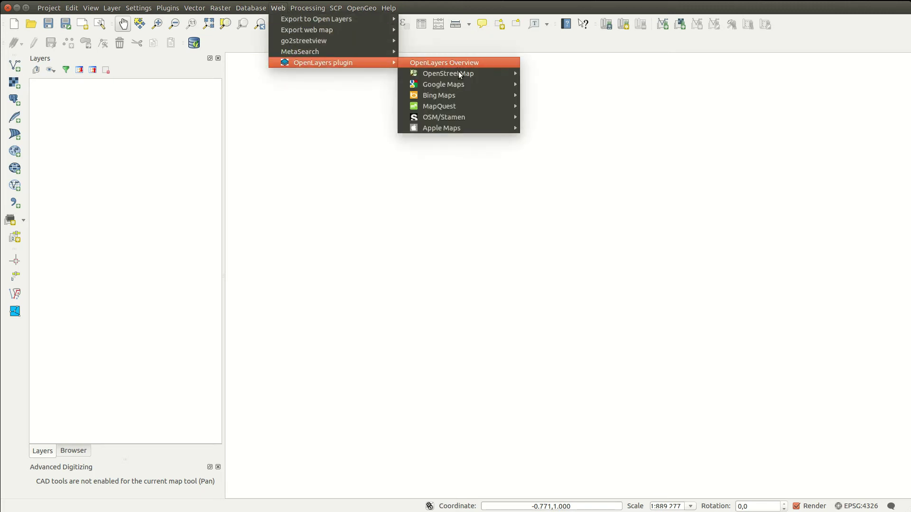
mouse_move(448, 74)
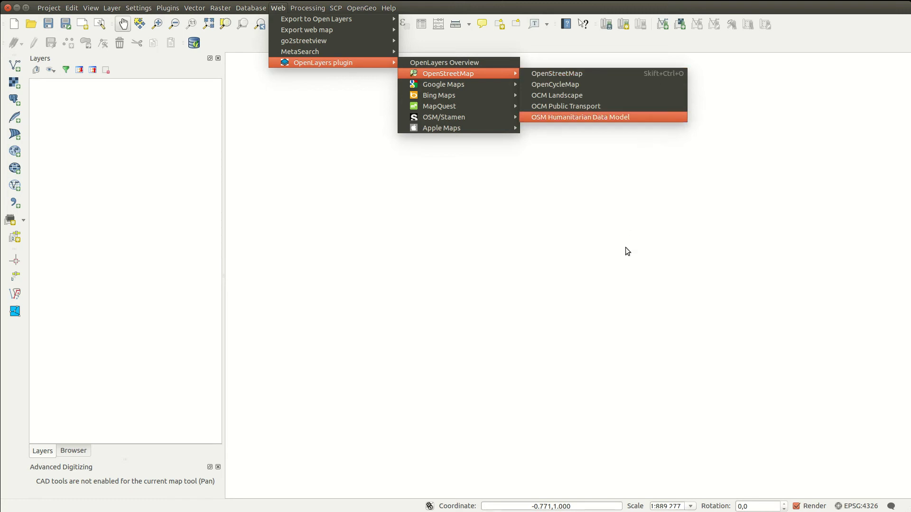
click(469, 204)
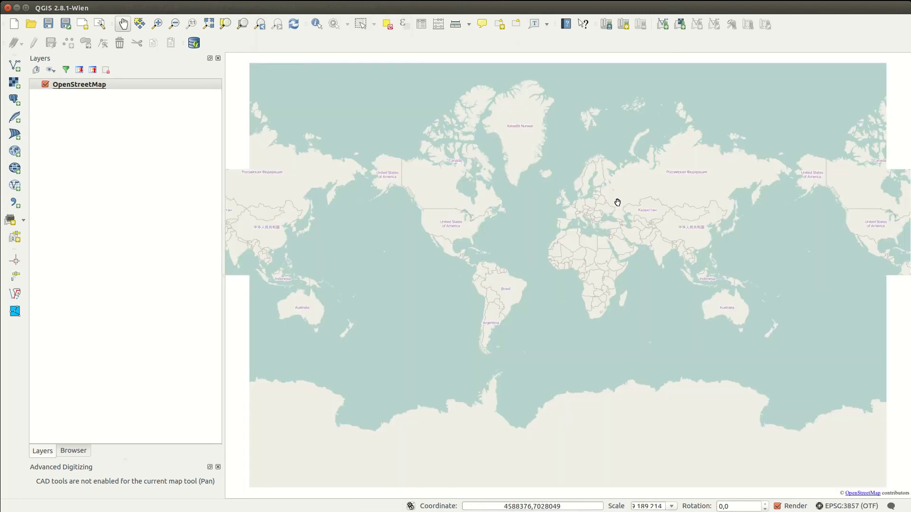
drag(601, 192, 565, 225)
scroll(565, 225, up, 2)
scroll(533, 239, up, 1)
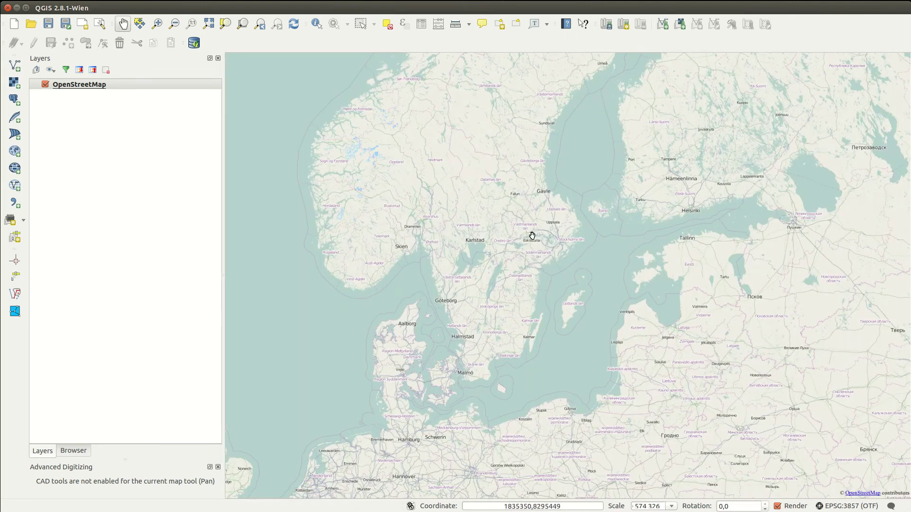
drag(533, 239, 543, 355)
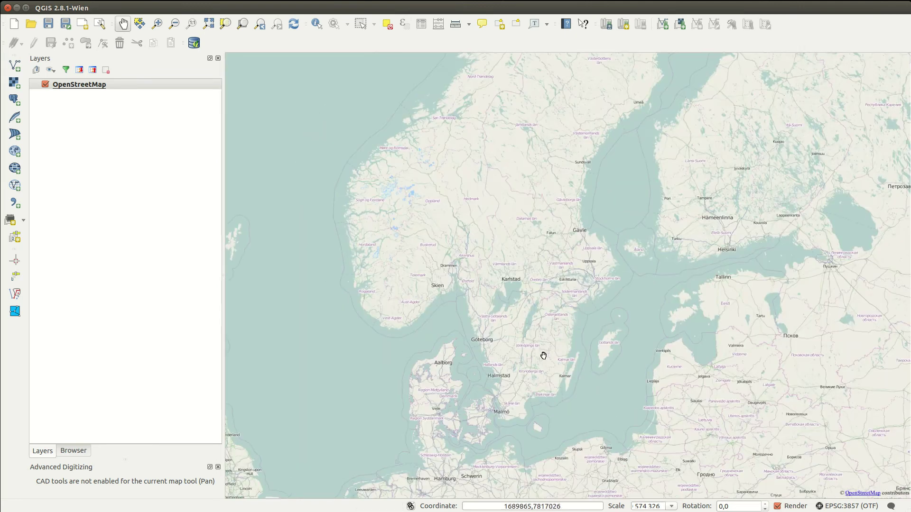